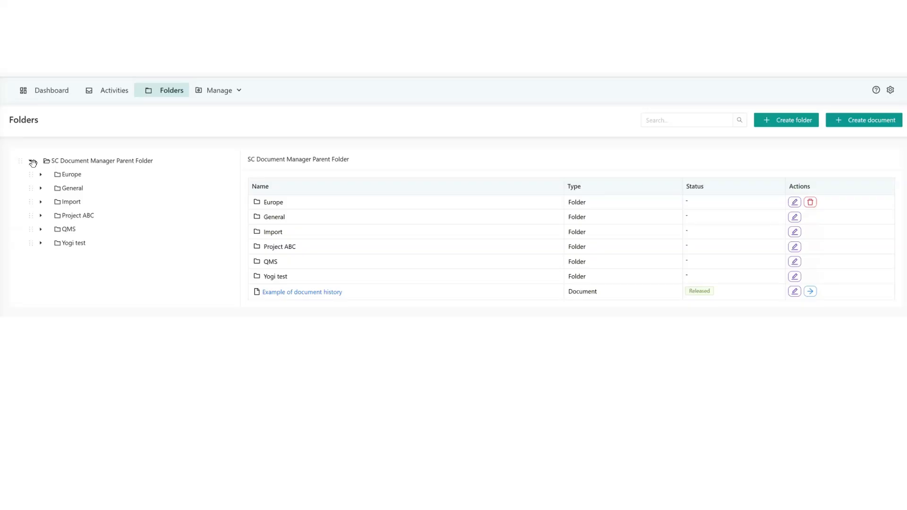
# Expand the Europe and General folders and start a new controlled document.
pyautogui.click(41, 174)
pyautogui.click(41, 188)
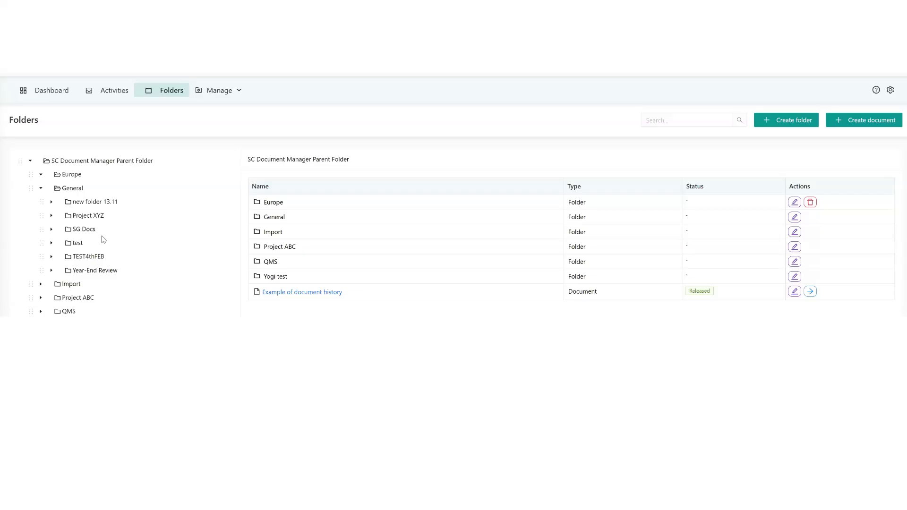
pyautogui.click(864, 120)
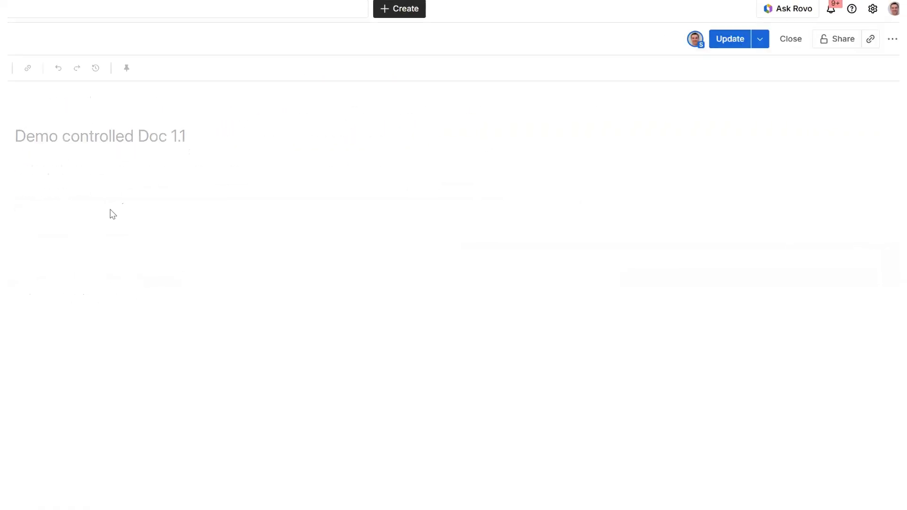
# Publish 'Demo controlled Doc 1.1' as Draft version 1 and view its versions list.
pyautogui.click(736, 44)
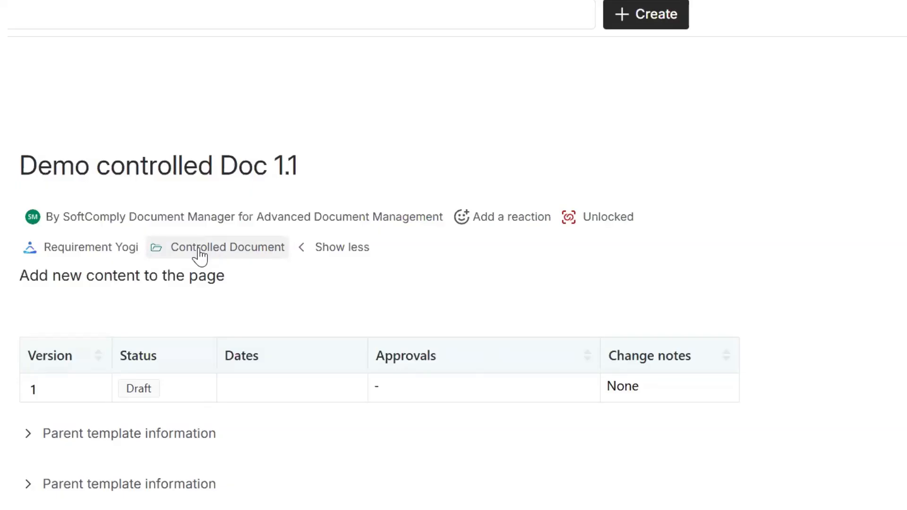
pyautogui.click(200, 255)
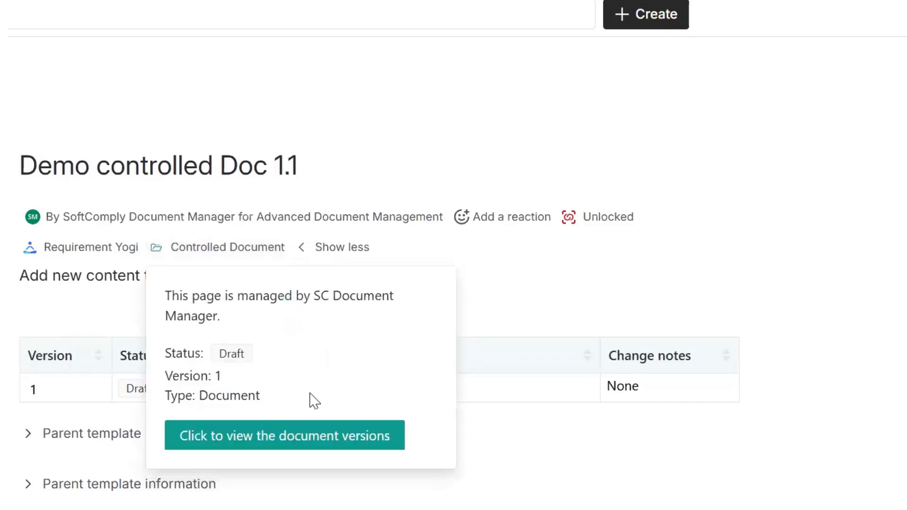
pyautogui.click(284, 435)
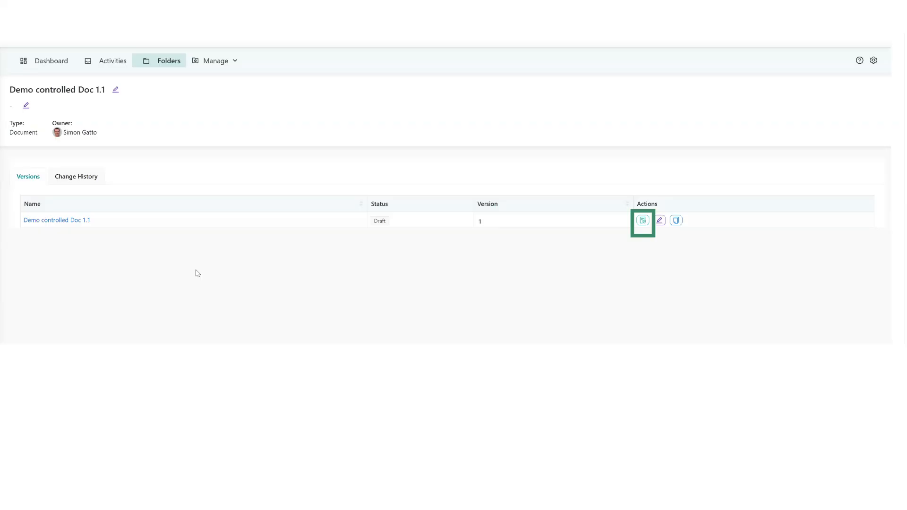
# Start a release activity for version 1 of 'Demo controlled Doc 1.1'.
pyautogui.click(644, 221)
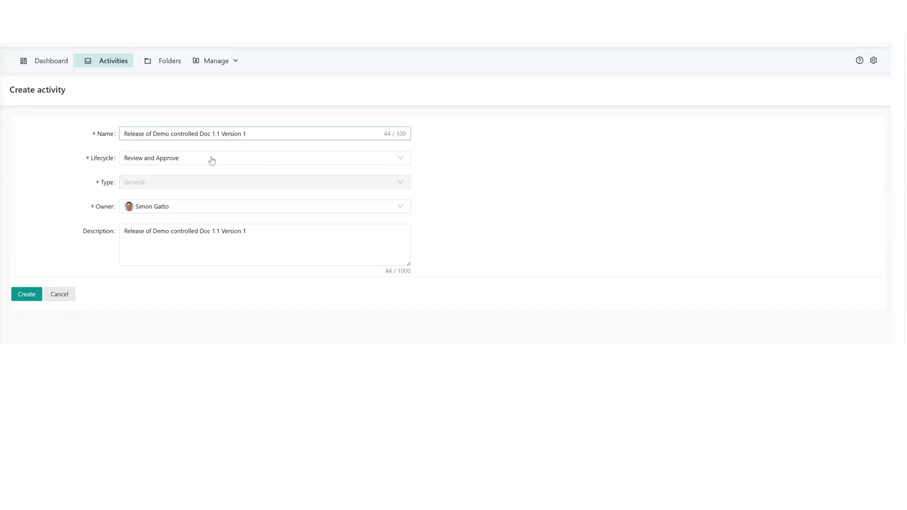
# Create the release activity using the Review and Approve lifecycle.
pyautogui.click(398, 158)
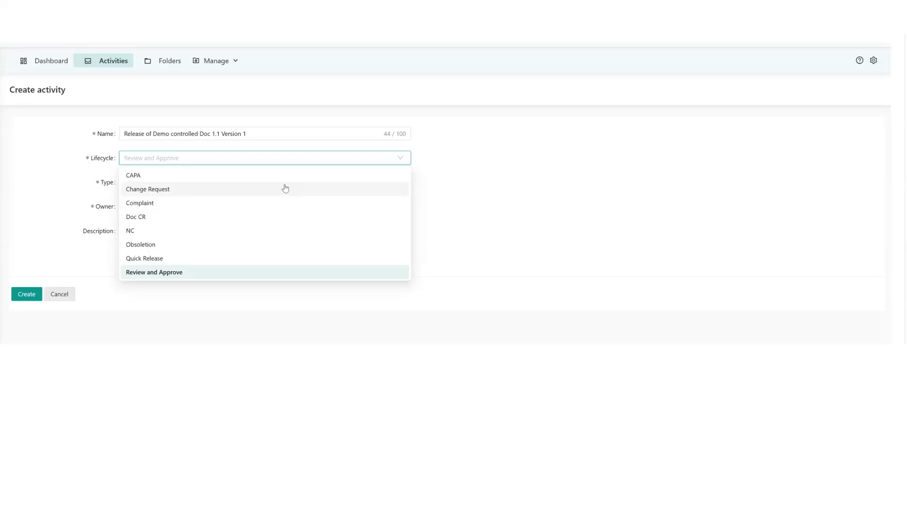
pyautogui.click(152, 272)
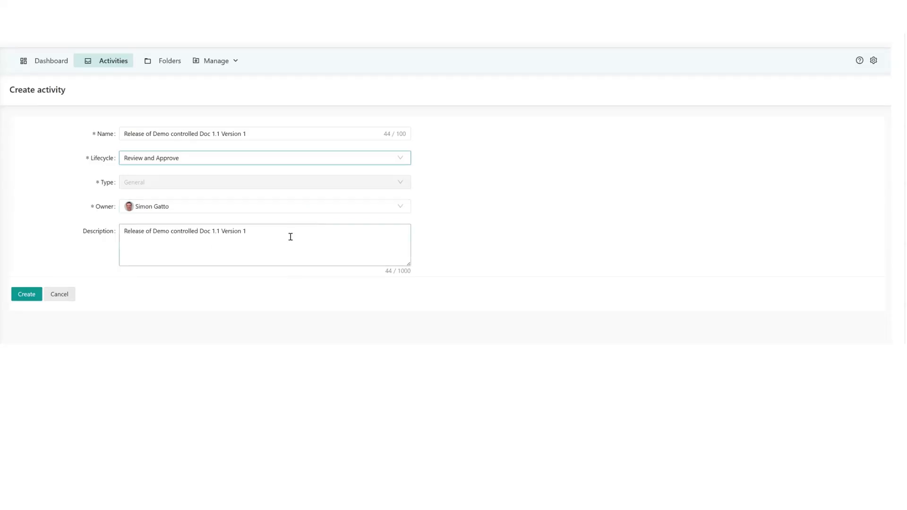
pyautogui.click(27, 294)
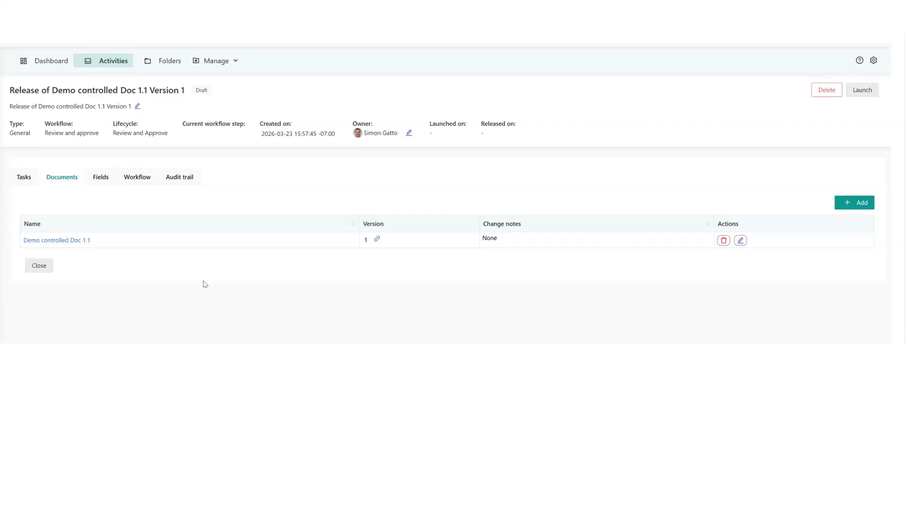
# Review the activity's Tasks, Documents, Workflow and Audit trail tabs, ending back on Tasks.
pyautogui.click(26, 182)
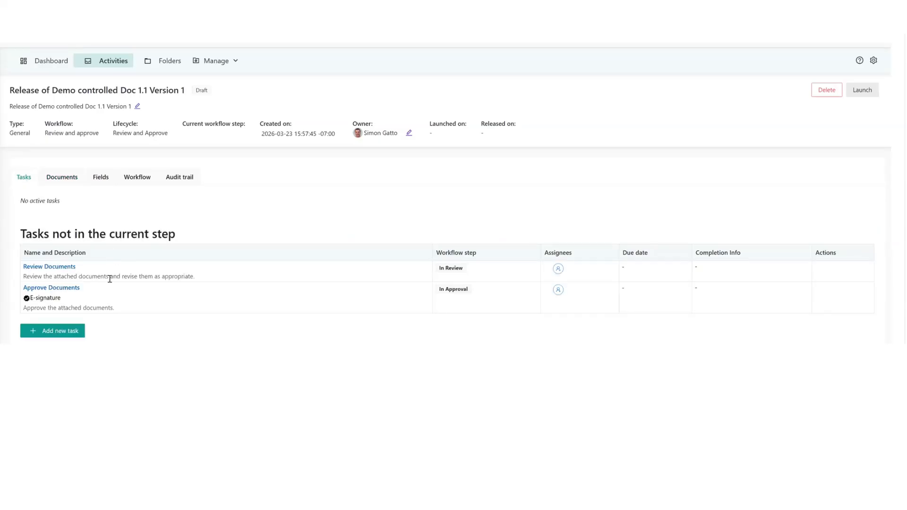
pyautogui.click(62, 182)
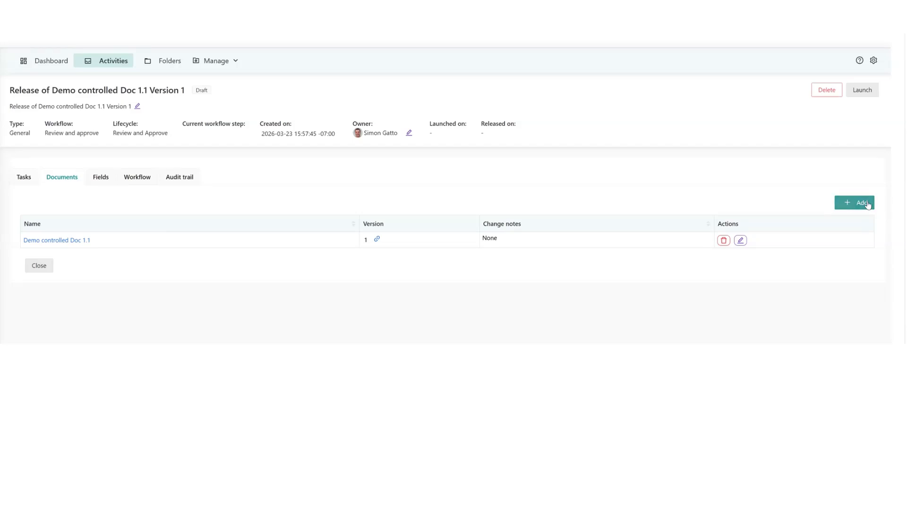
pyautogui.click(146, 179)
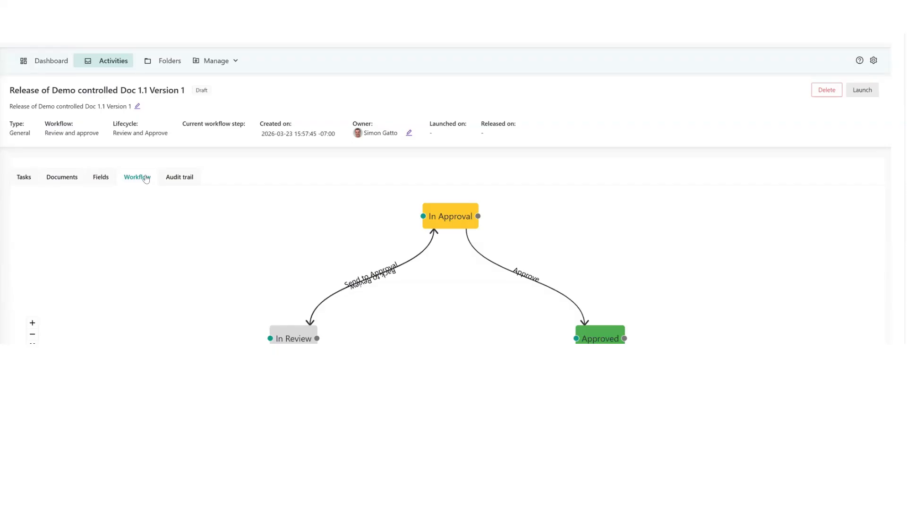
pyautogui.click(184, 181)
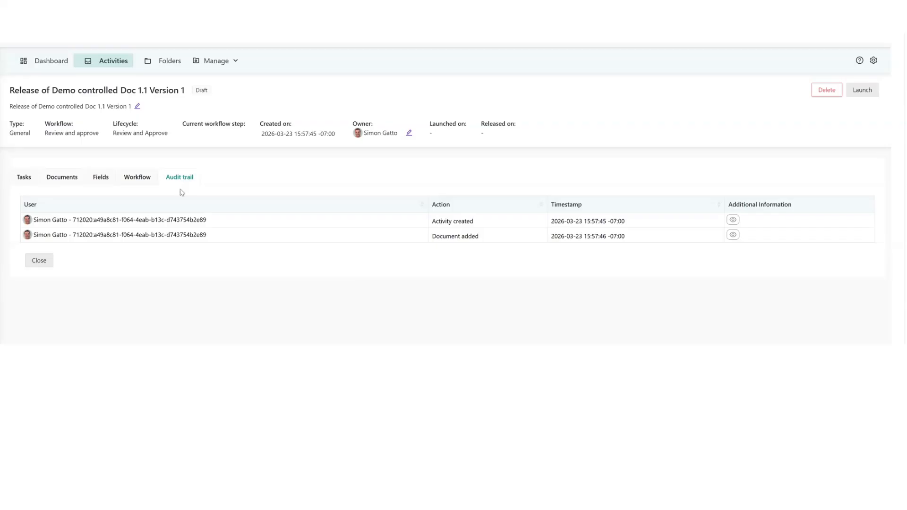
pyautogui.click(24, 178)
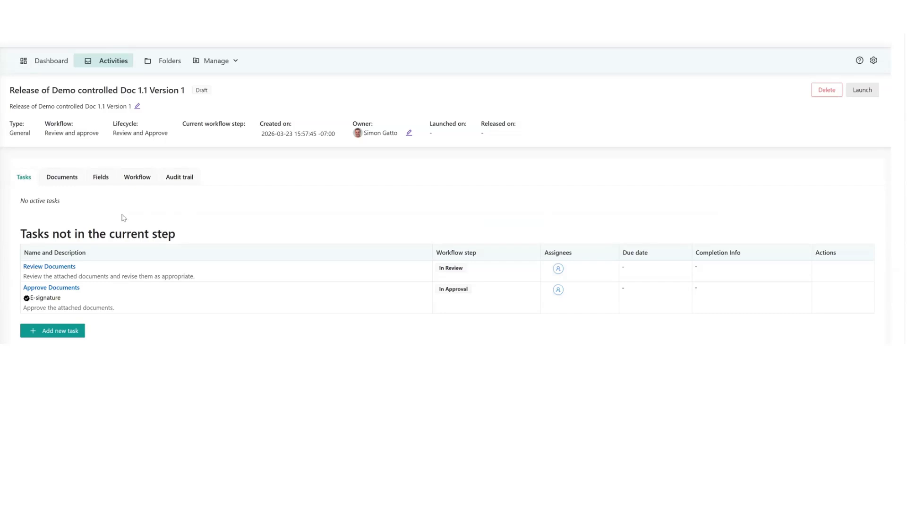
# Assign a reviewer to the Review Documents task.
pyautogui.click(557, 270)
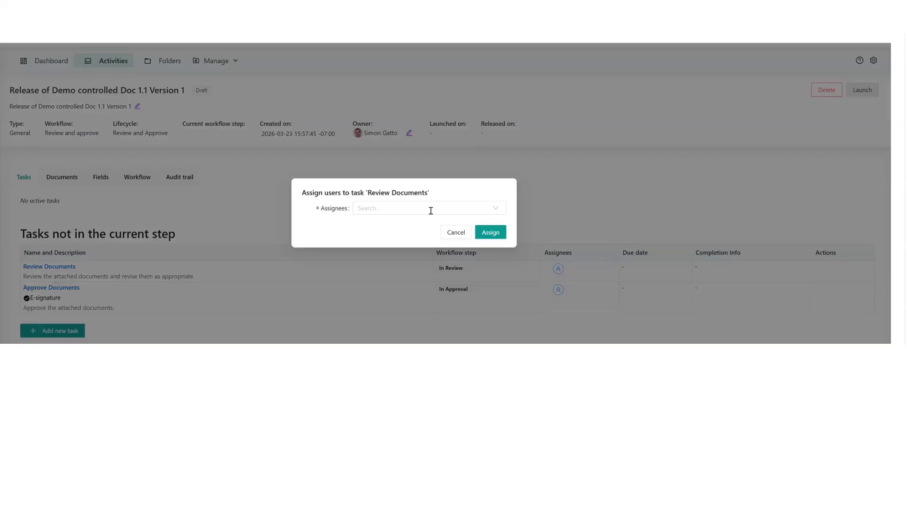
pyautogui.click(414, 203)
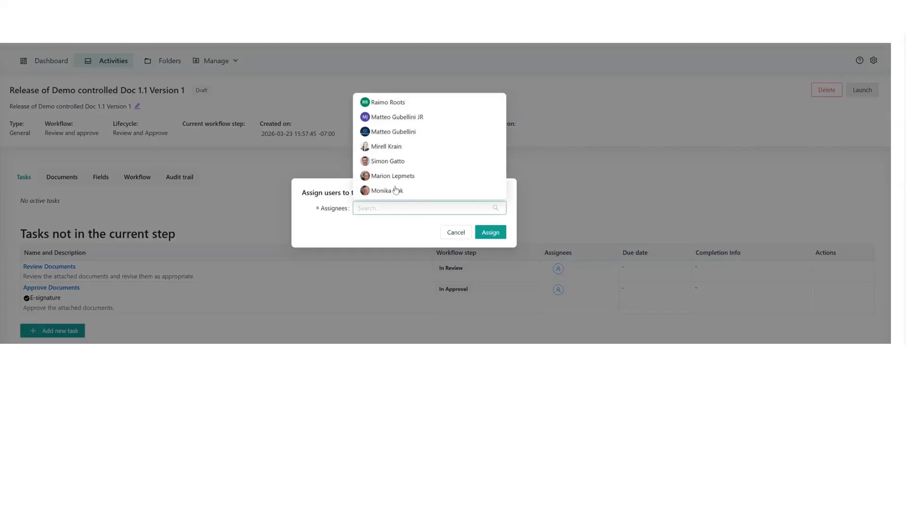
pyautogui.click(382, 162)
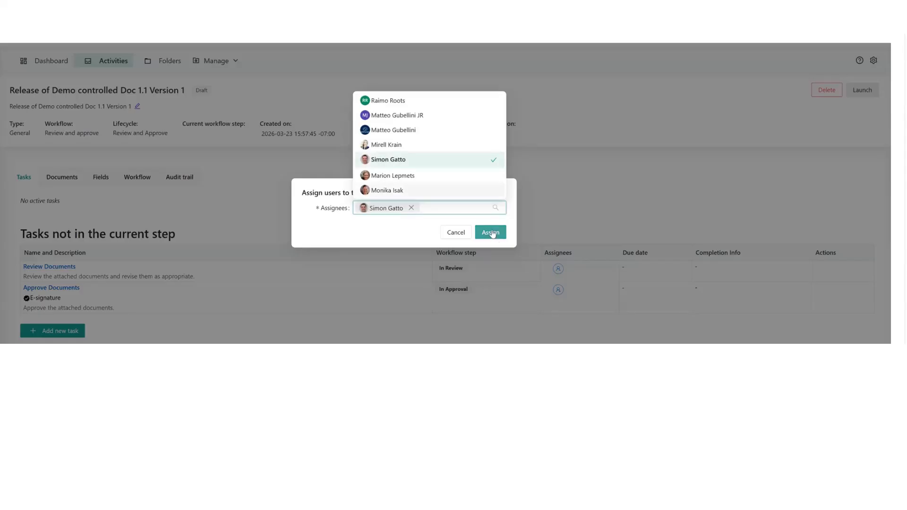
pyautogui.click(492, 232)
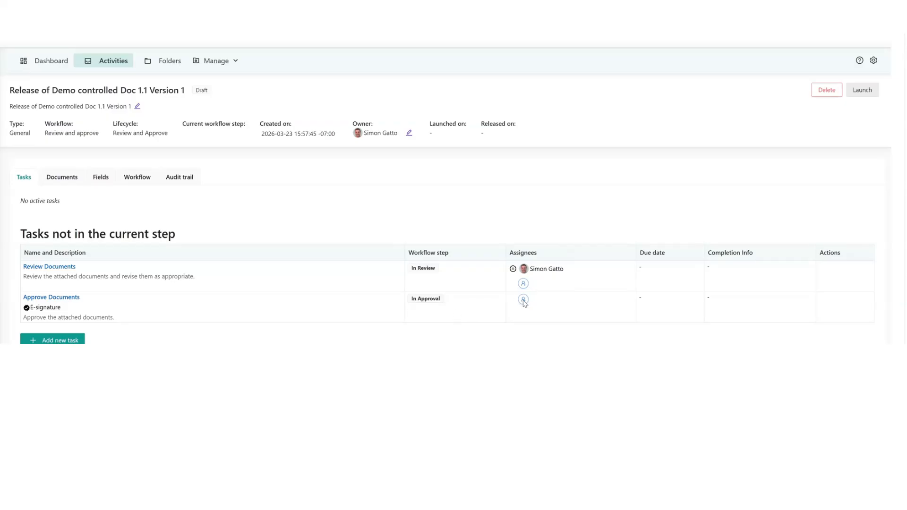
# Begin adding an assignee to the Approve Documents task.
pyautogui.click(523, 302)
pyautogui.click(403, 216)
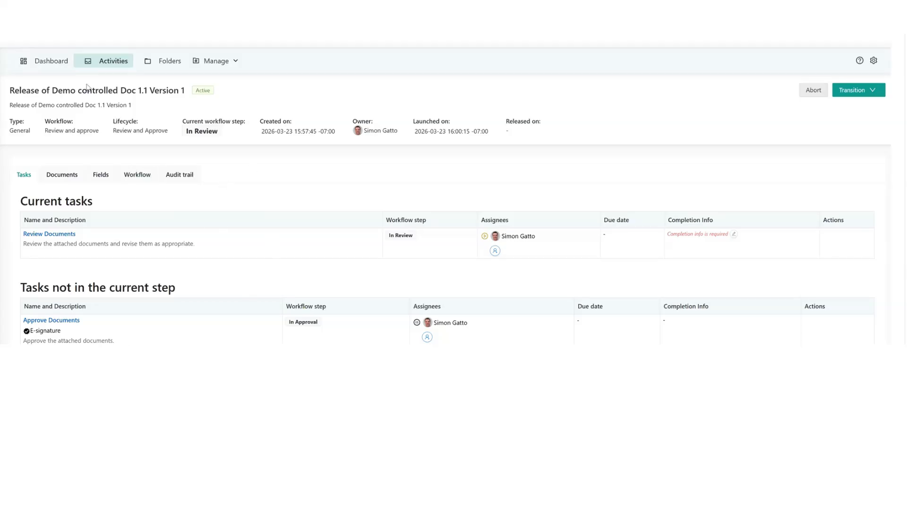
pyautogui.click(51, 62)
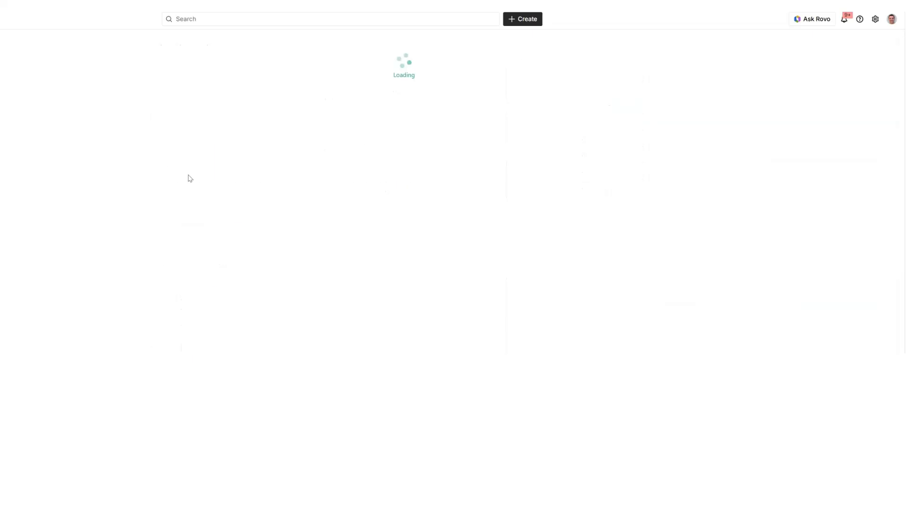
pyautogui.click(35, 242)
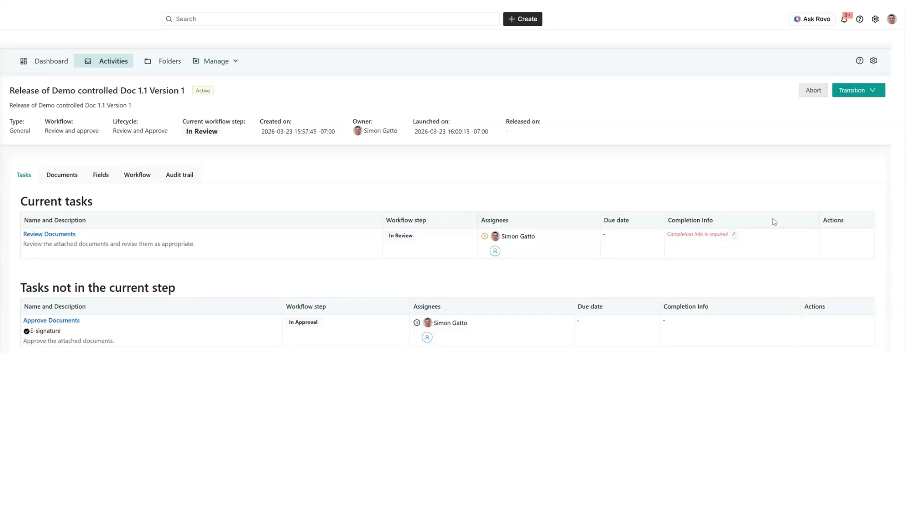
# Complete Review Documents with the note 'Content reviewed with no issues'.
pyautogui.click(734, 234)
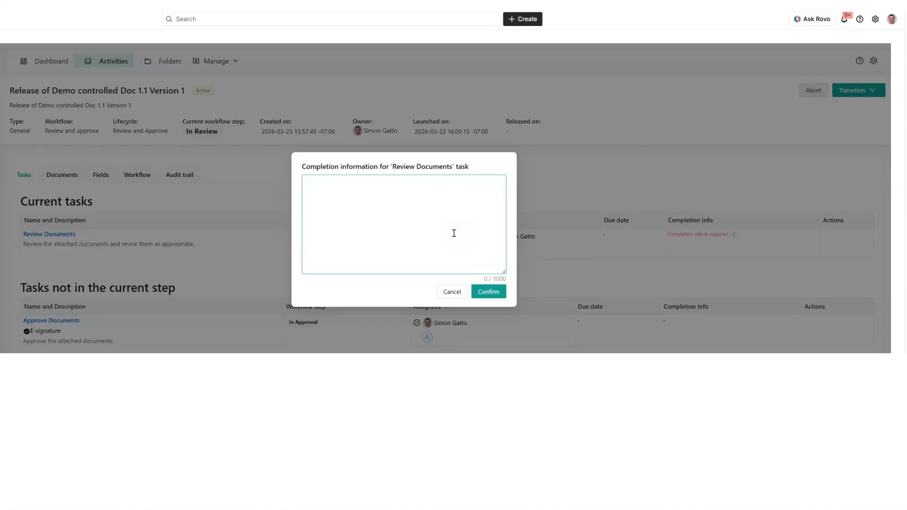
pyautogui.write('Content reviewed with no issues')
pyautogui.click(488, 292)
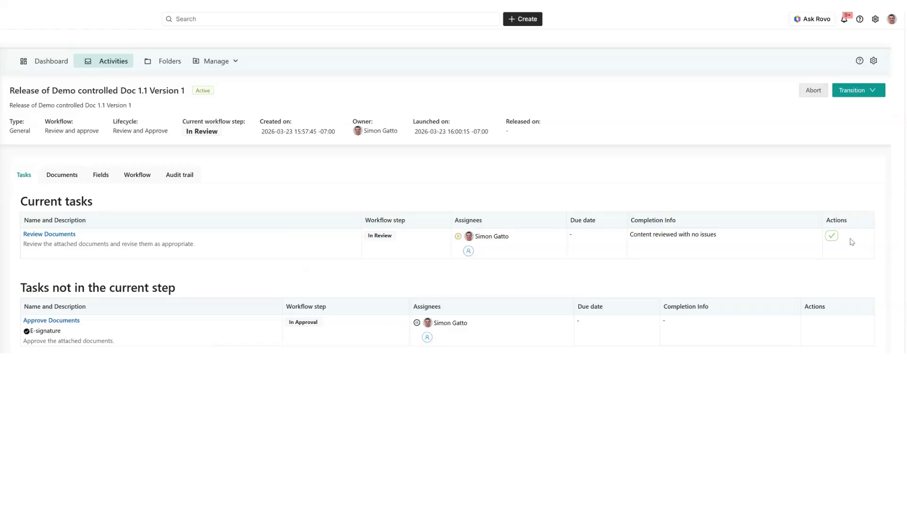
pyautogui.click(832, 236)
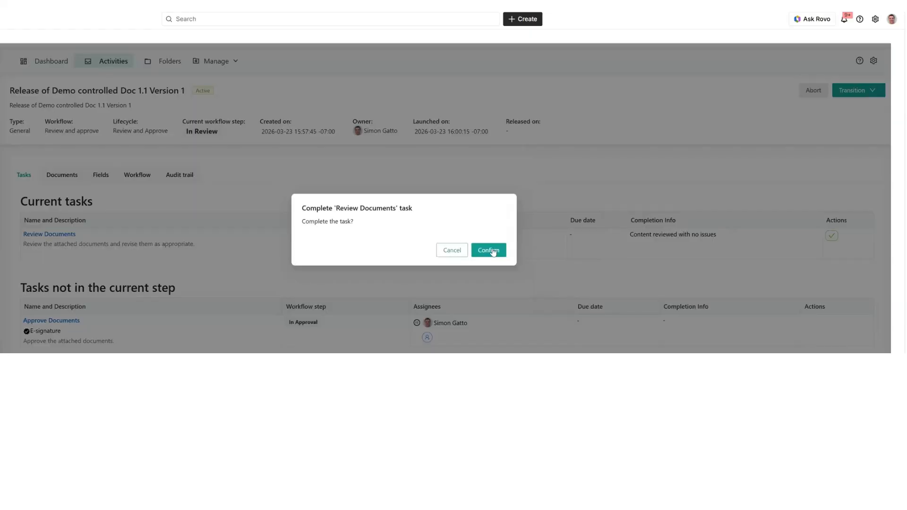
pyautogui.click(492, 250)
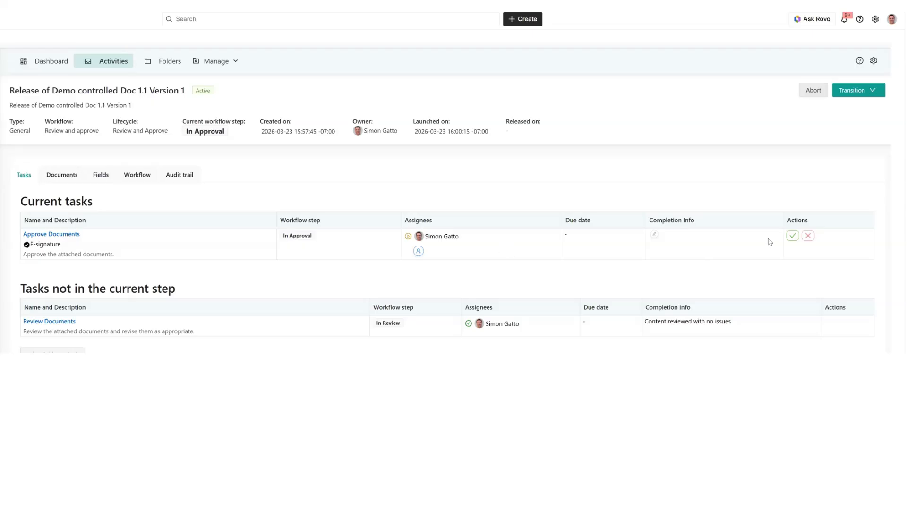
# E-sign the Approve Documents task by entering the signature token.
pyautogui.click(792, 237)
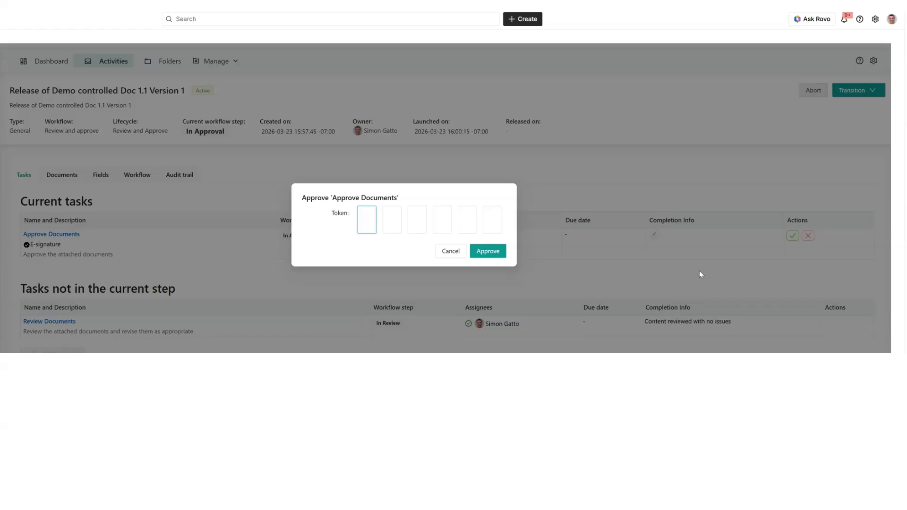
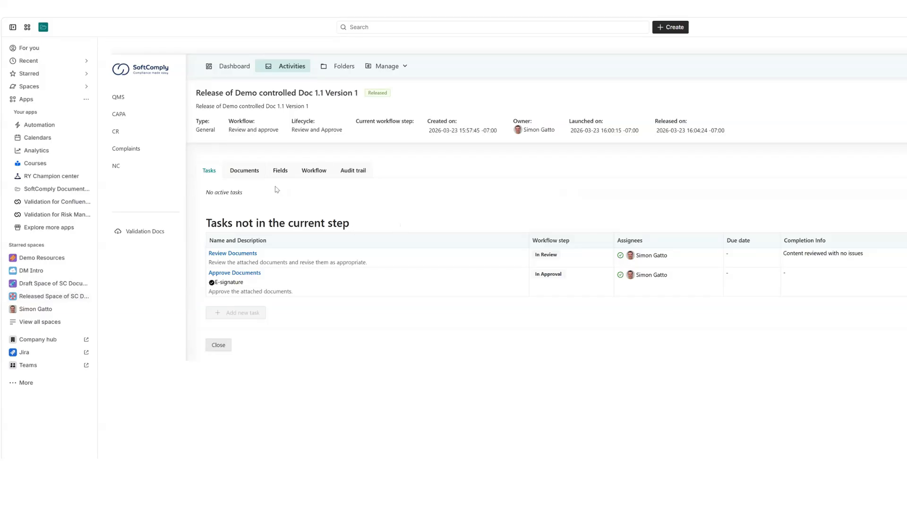
# Open the released 'Demo controlled Doc 1.1 [V1]' page from the activity's documents.
pyautogui.click(245, 171)
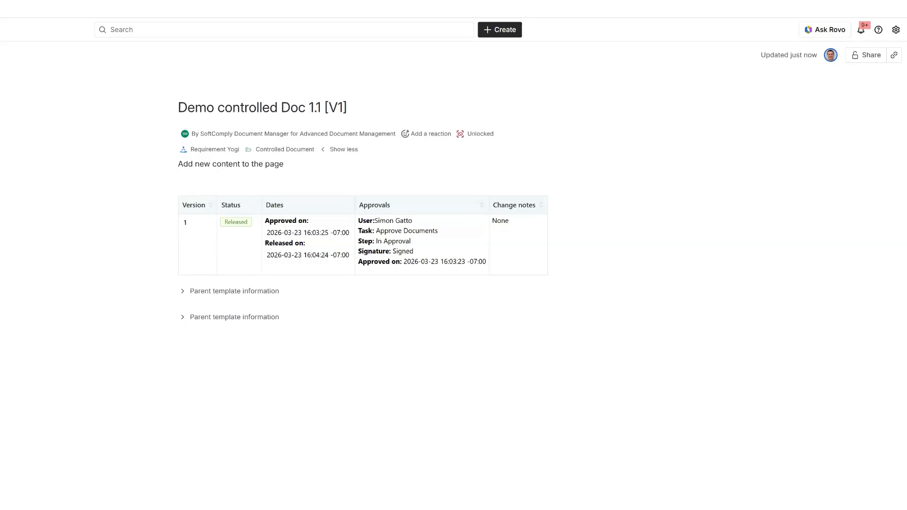
# Open the 'Demo controlled Doc 1.1' record and create a new Draft version 2.
pyautogui.click(297, 150)
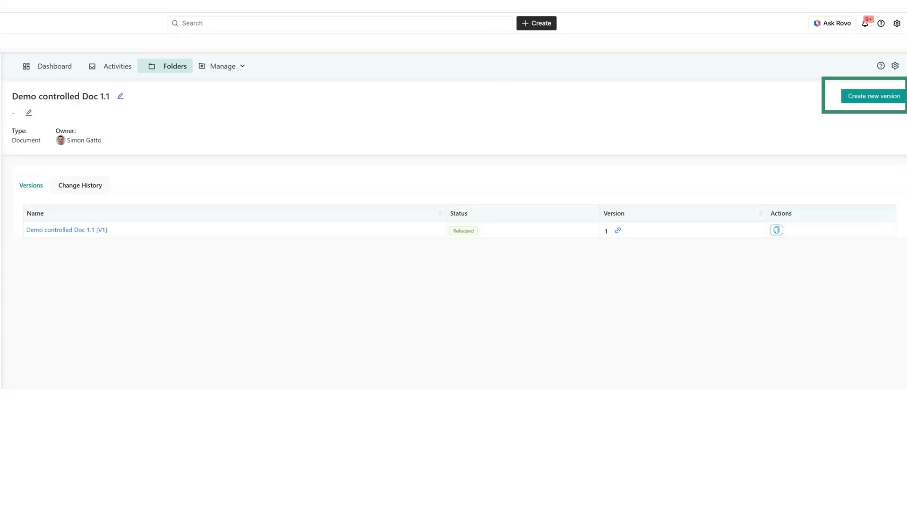
pyautogui.click(874, 97)
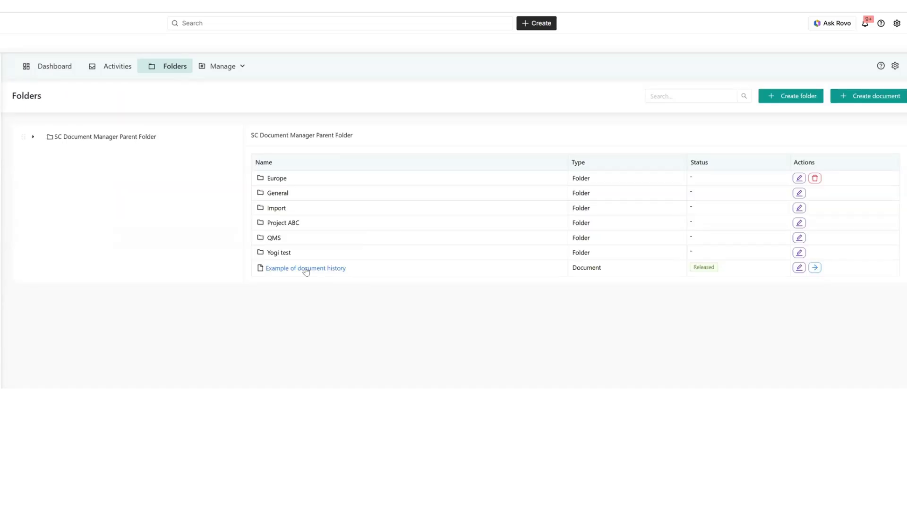
# View the 'Example of document history' versions, then return to the User Dashboard.
pyautogui.click(304, 268)
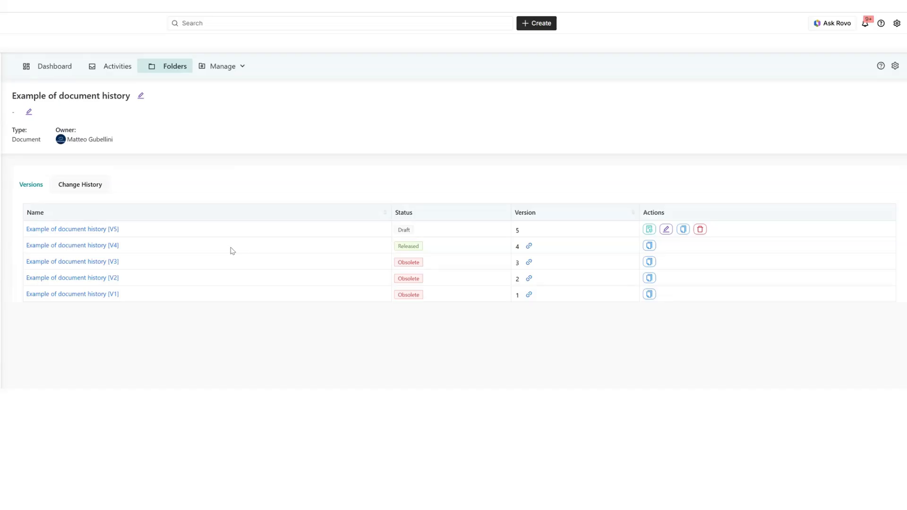
pyautogui.click(55, 67)
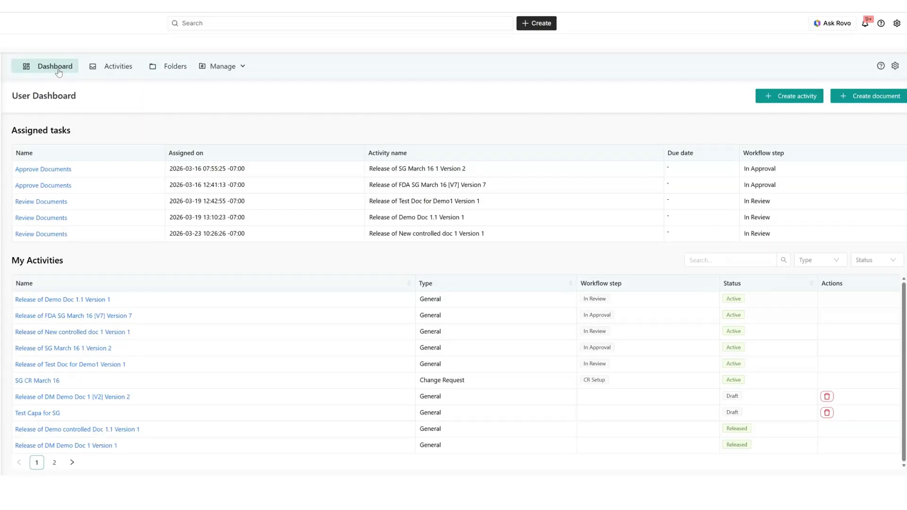